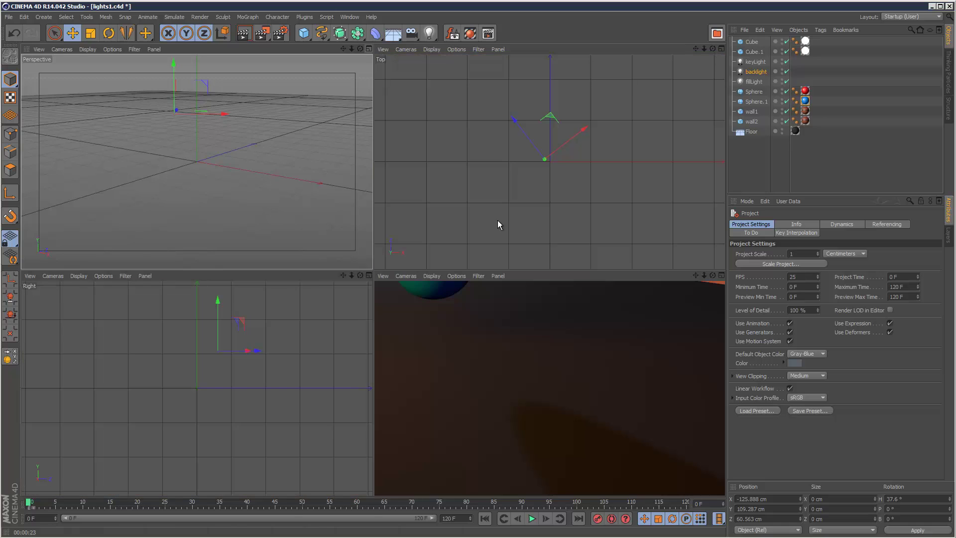
- Lower the red sphere in the front view to about Y 43.5 cm, just above the floor, and inspect the gap
scroll(464, 296, "up", 8)
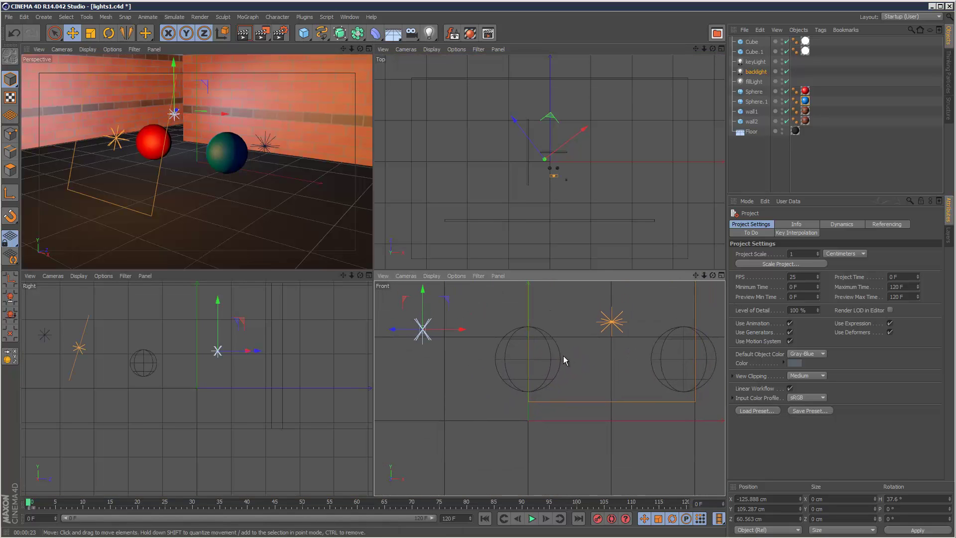
left_click(751, 132)
left_click(722, 276)
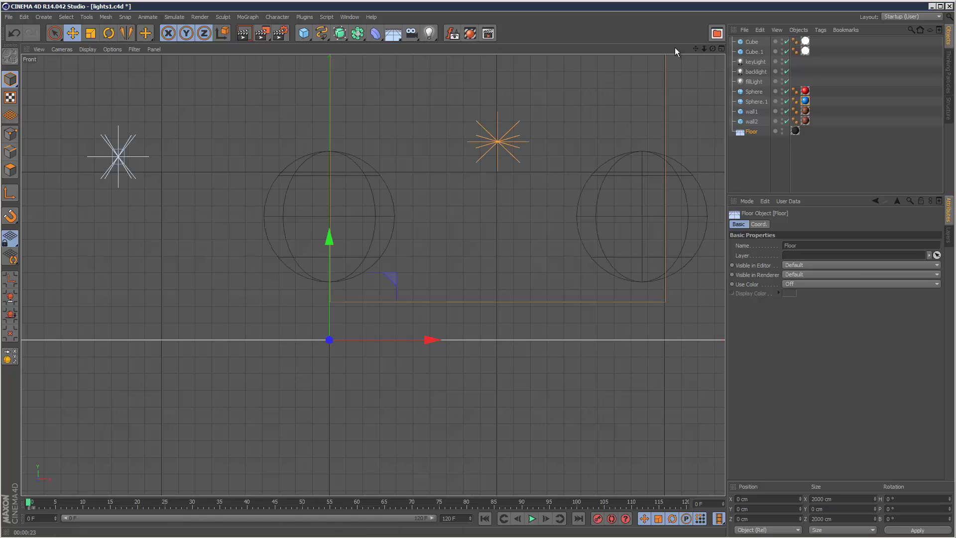
scroll(465, 296, "up", 2)
middle_click_drag(449, 297, 508, 309, "alt")
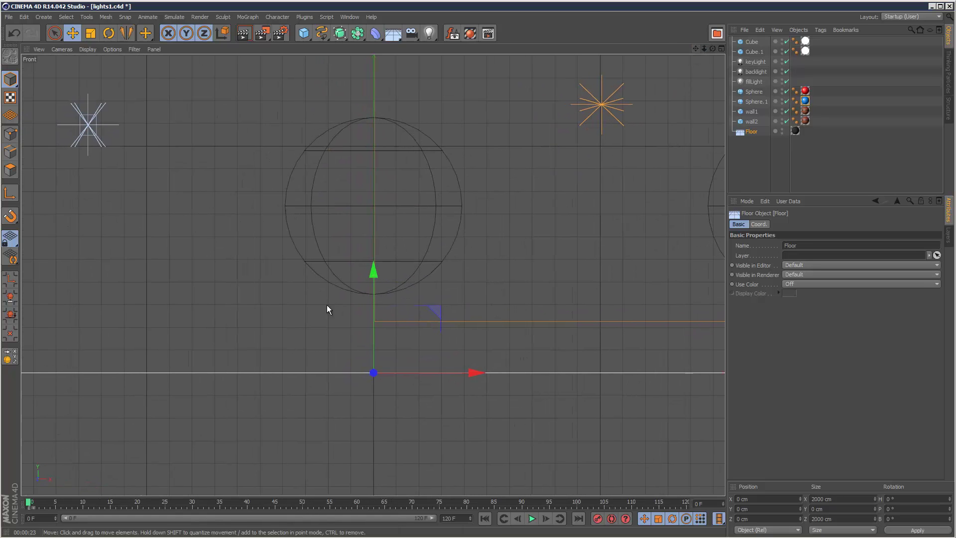
left_click(434, 143)
left_click_drag(372, 133, 380, 204)
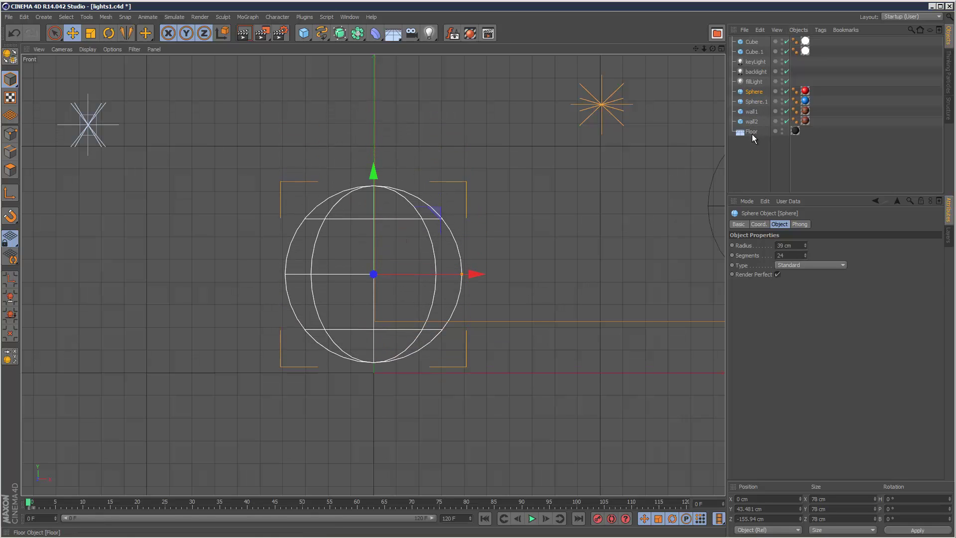
left_click(751, 131, "ctrl")
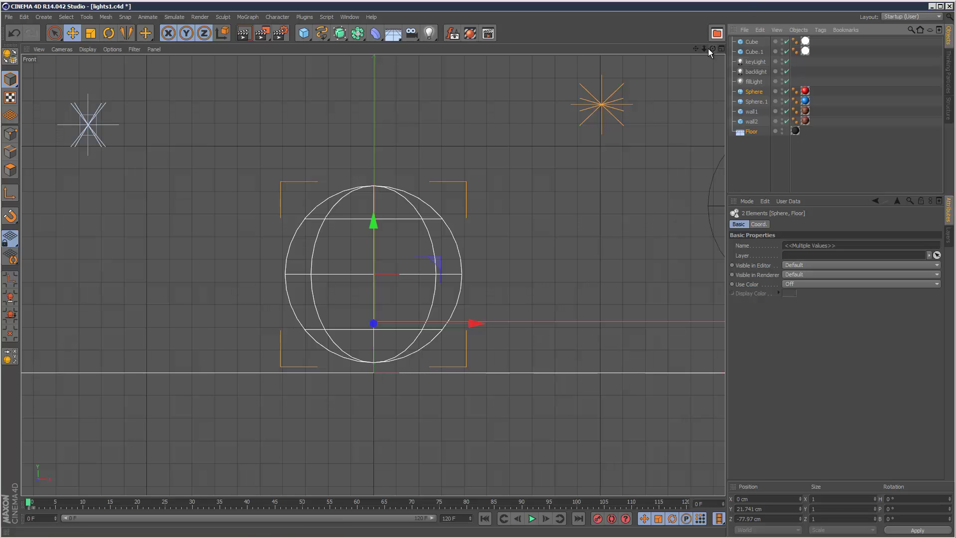
left_click_drag(707, 49, 620, 84)
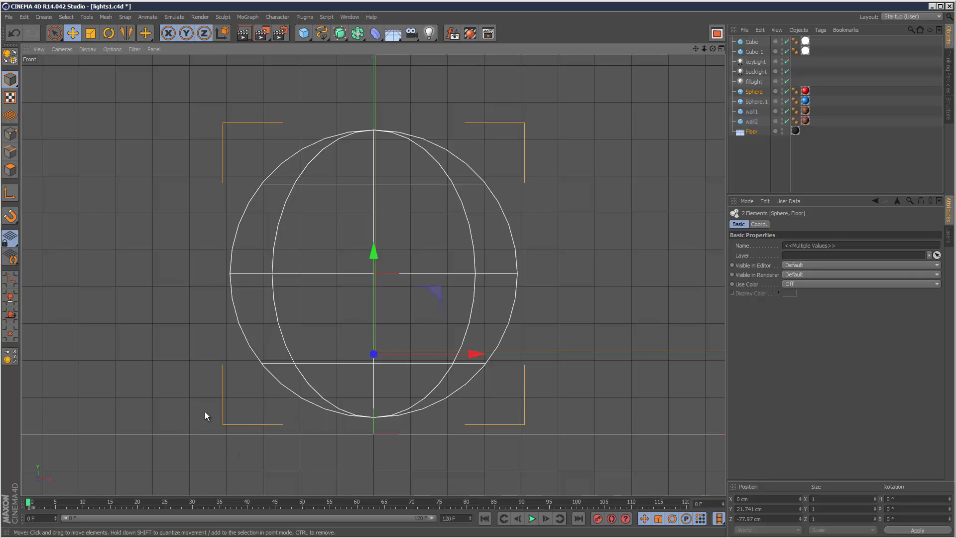
left_click(722, 48)
left_click(369, 48)
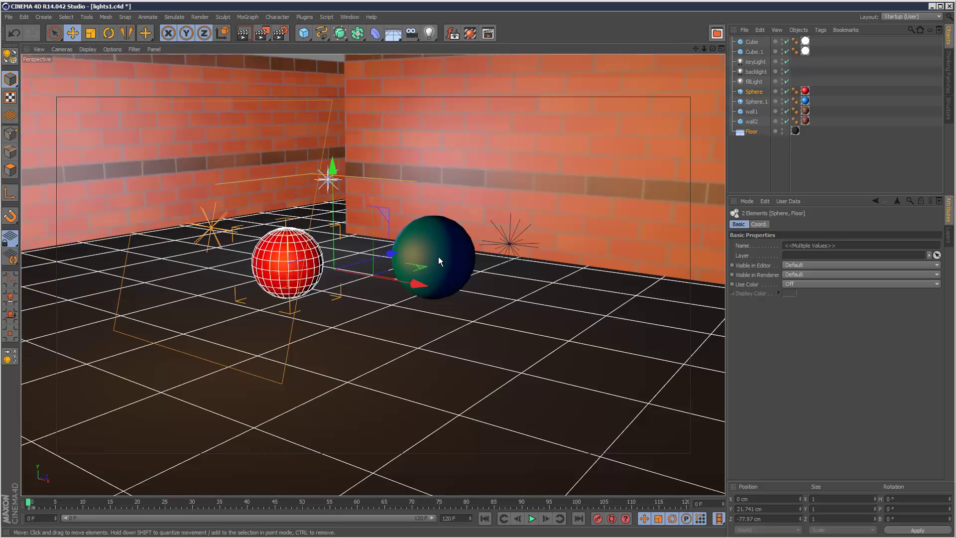
- Lower the blue sphere in the front view to about Y 42.3 cm so it sits just above the floor
left_click(722, 49)
left_click(761, 100)
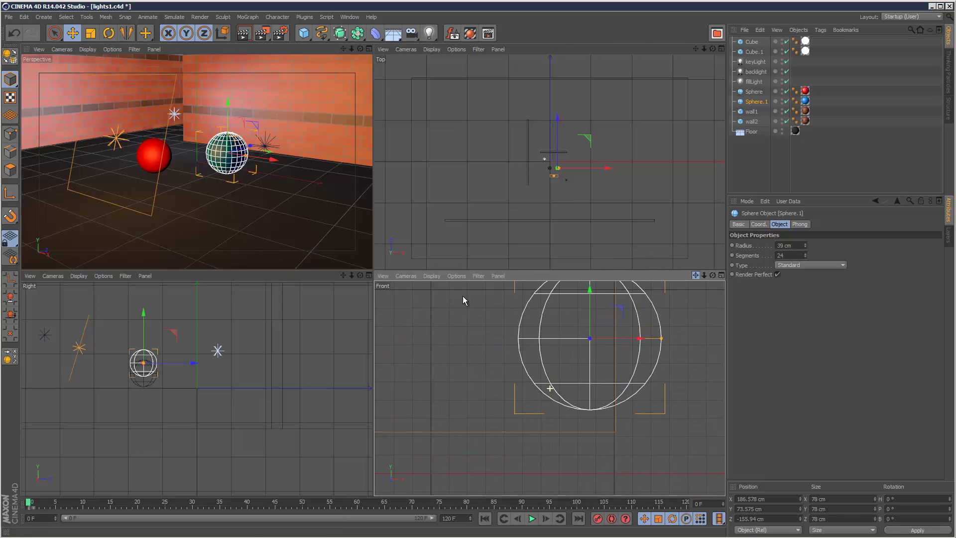
middle_click_drag(462, 296, 496, 268, "alt")
left_click(752, 132)
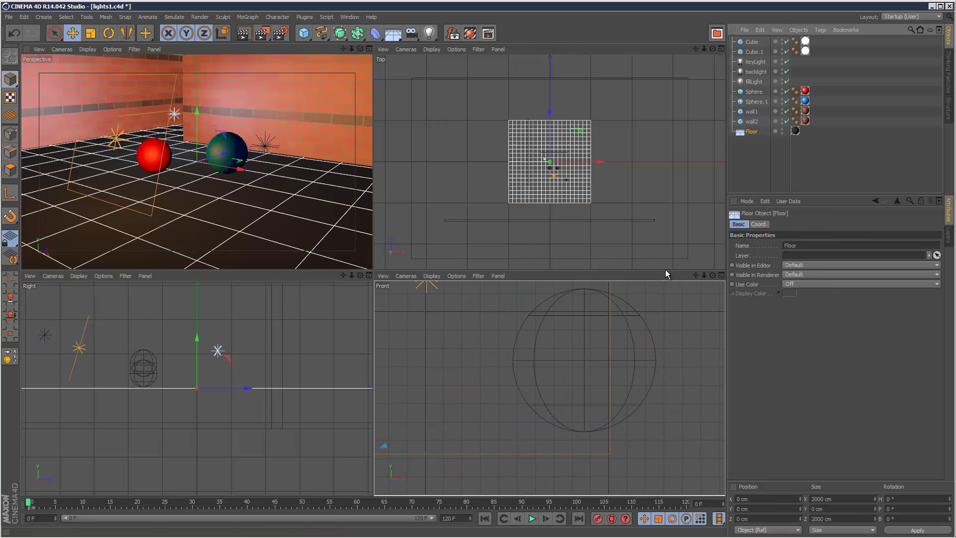
scroll(548, 387, "down", 4)
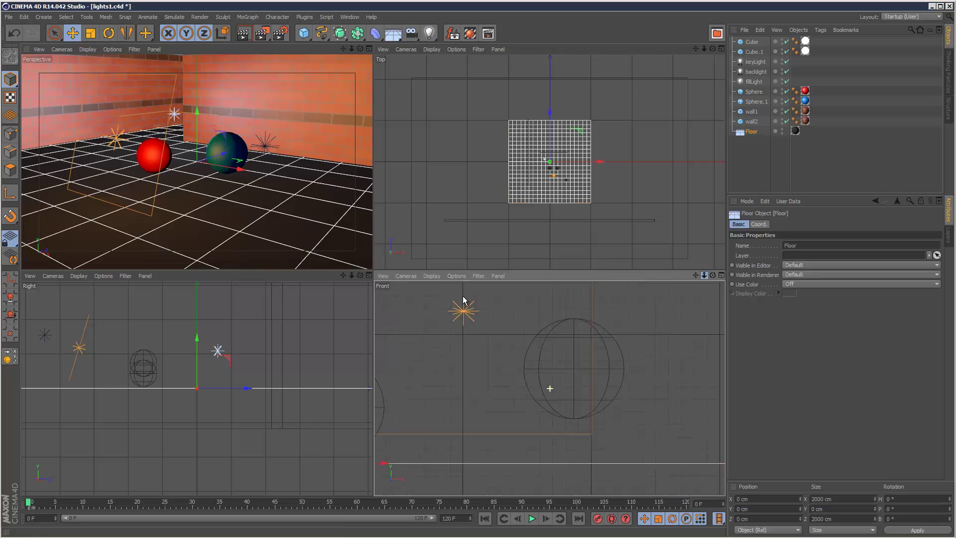
left_click(763, 102)
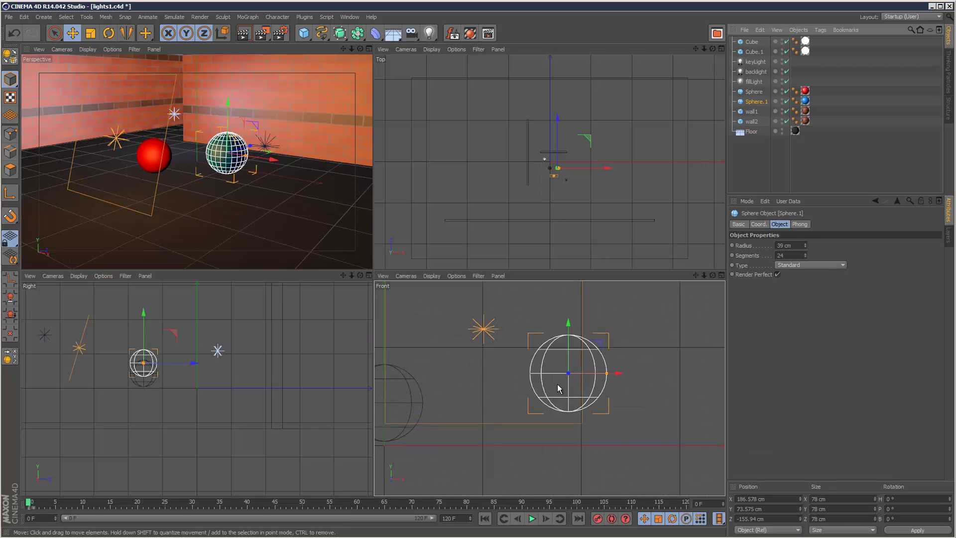
left_click_drag(569, 362, 570, 393)
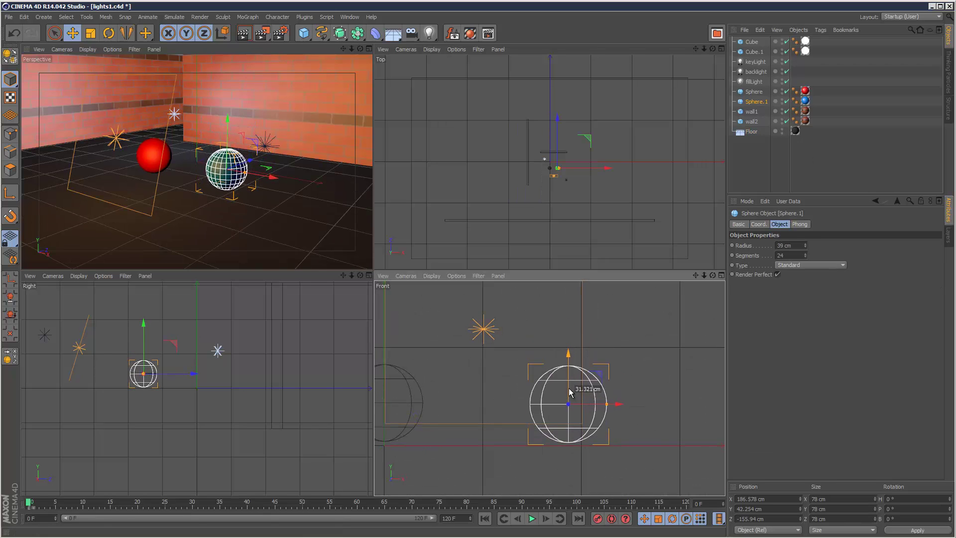
- Lighten the floor's ground material to a medium grey with RGB 158, 158, 158
left_click(370, 49)
left_click(854, 178)
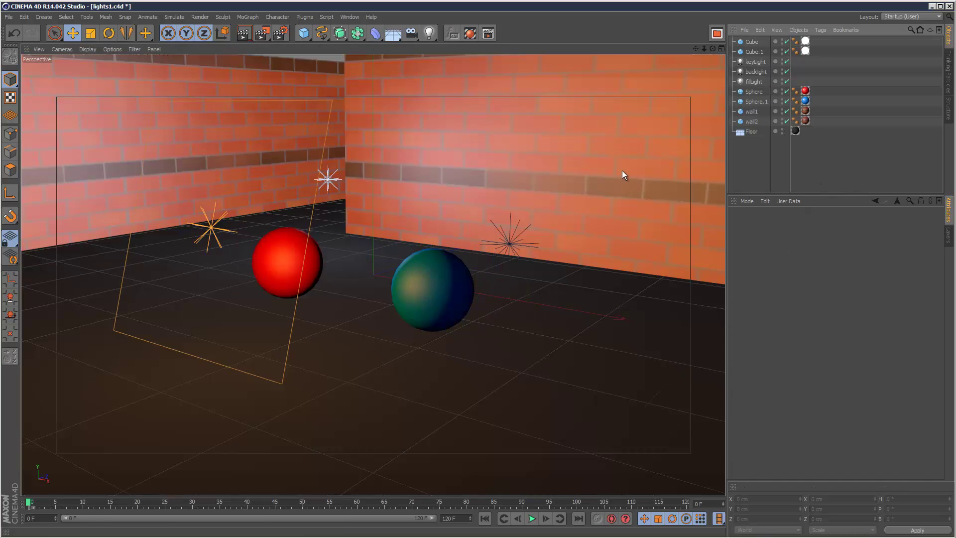
double_click(795, 131)
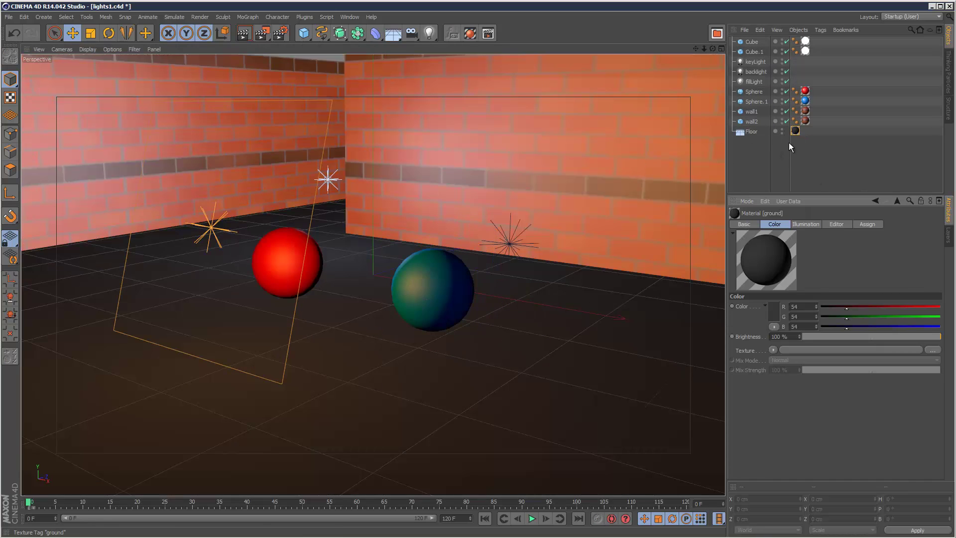
left_click(776, 312)
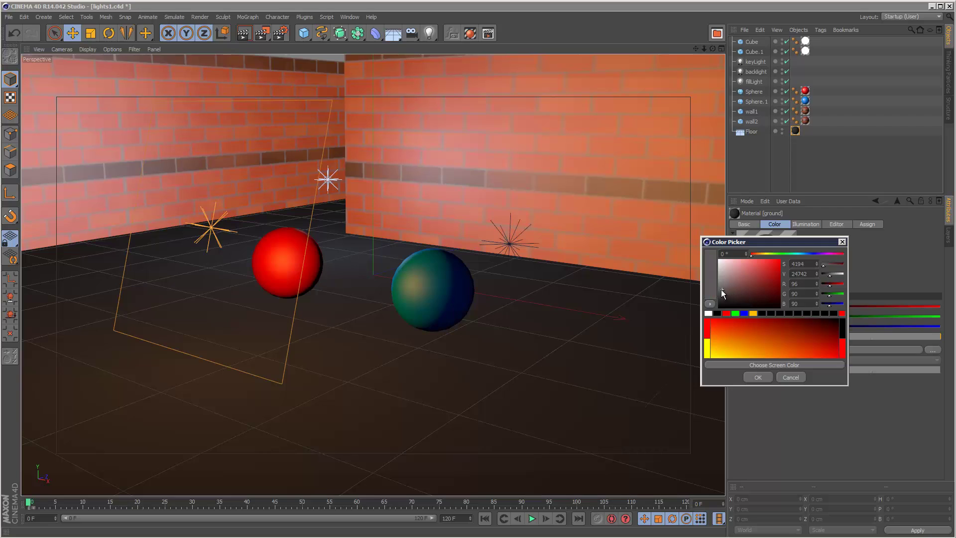
left_click(758, 377)
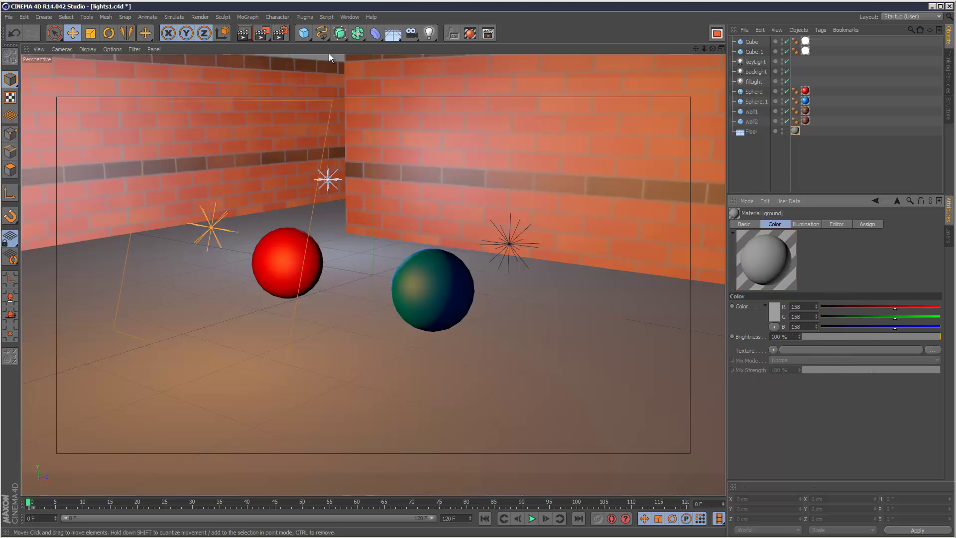
- Add the Ambient Occlusion effect to the render settings and check the blue sphere's clearance above the floor
left_click(282, 34)
right_click(196, 258)
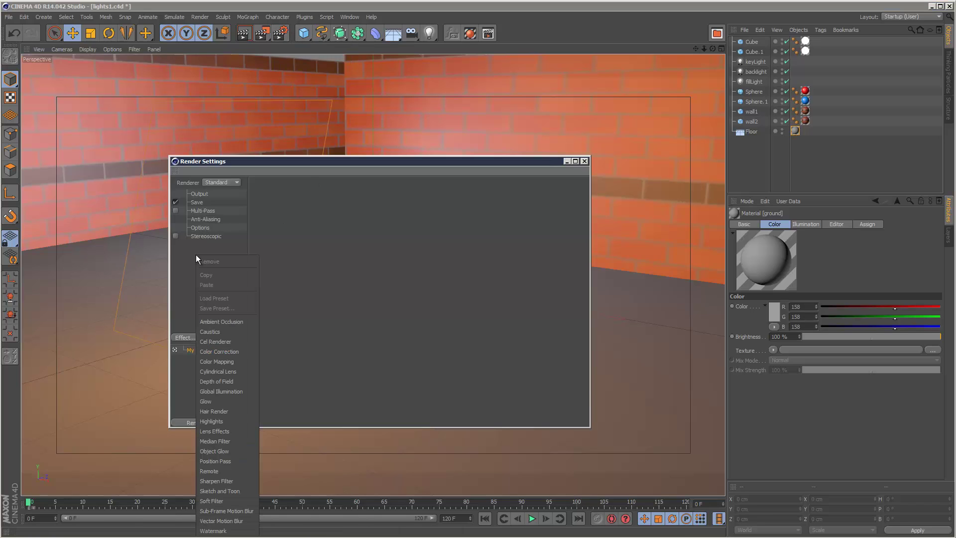
left_click(219, 321)
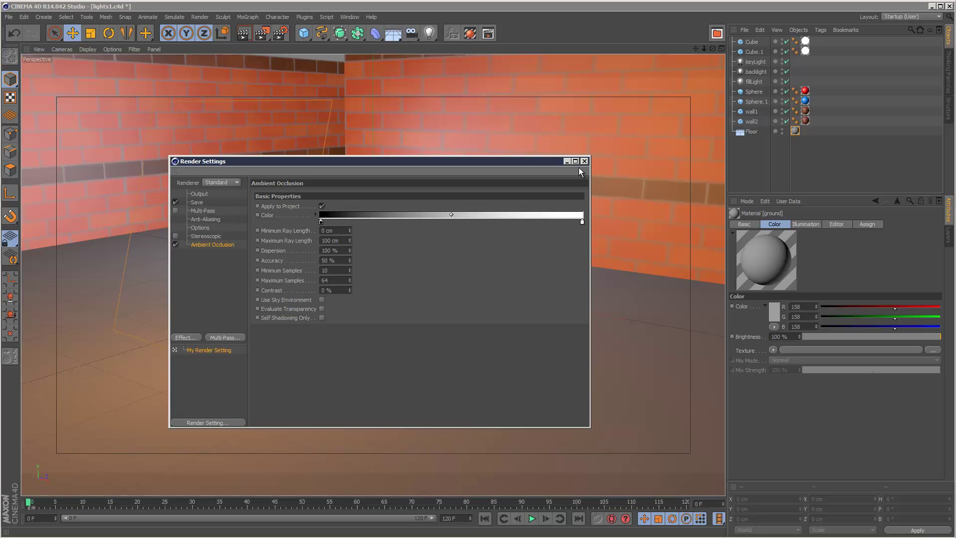
left_click(567, 161)
left_click(722, 49)
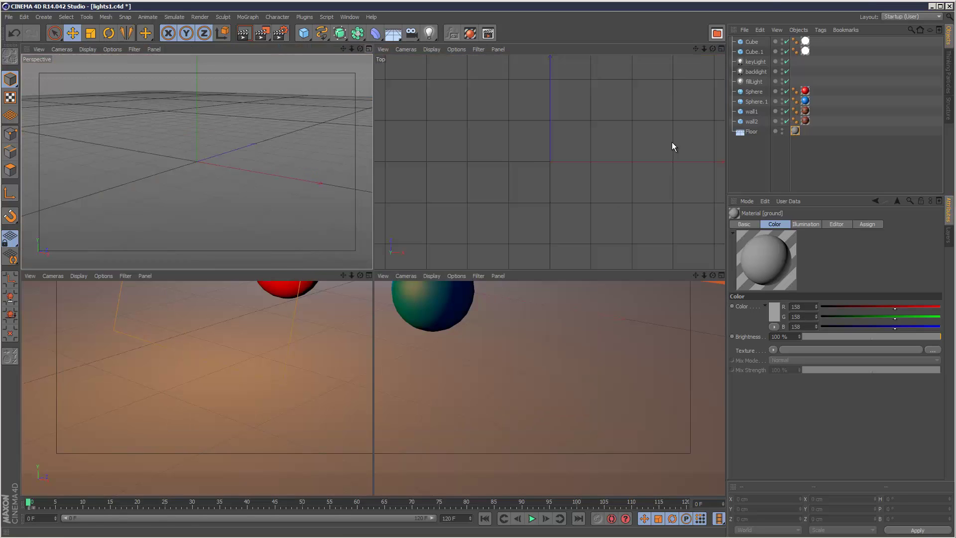
left_click(757, 102)
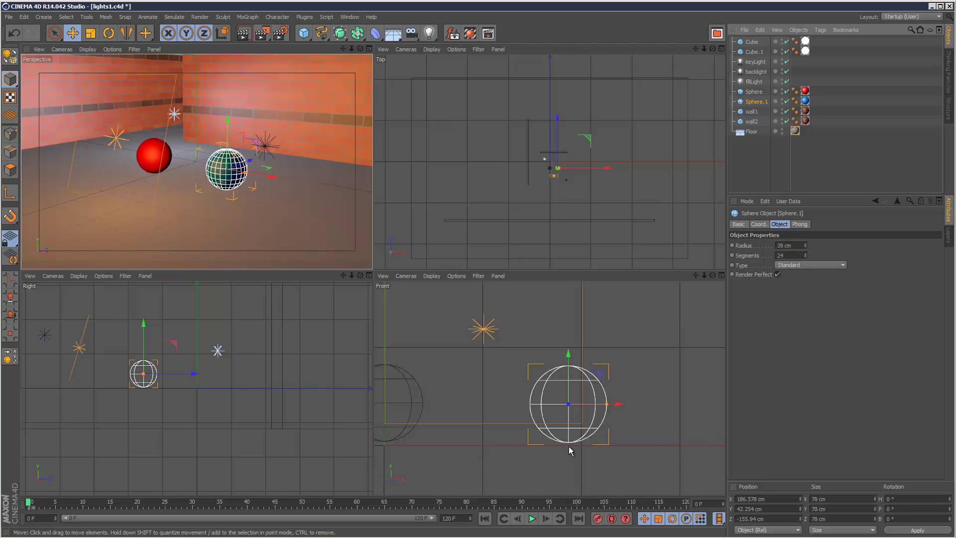
left_click(369, 48)
- Set the Ambient Occlusion accuracy to 50% after trying 100% and 1%
left_click(286, 35)
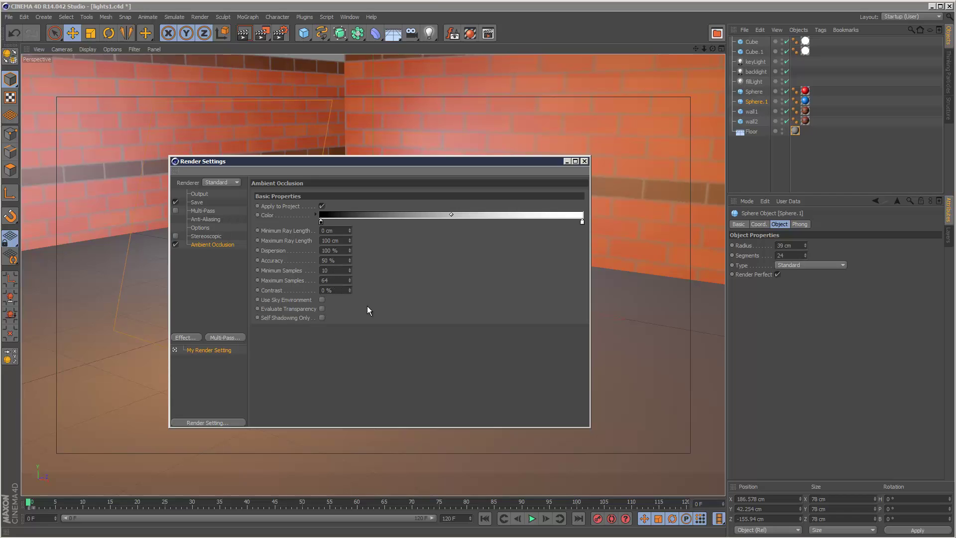
double_click(340, 263)
type("100")
key("Return")
double_click(333, 261)
type("1")
key("Return")
left_click(333, 260)
type("50")
key("Return")
- Set the Ambient Occlusion minimum samples to 32 and close the render settings
left_click(341, 271)
type("32")
key("Tab")
left_click(585, 160)
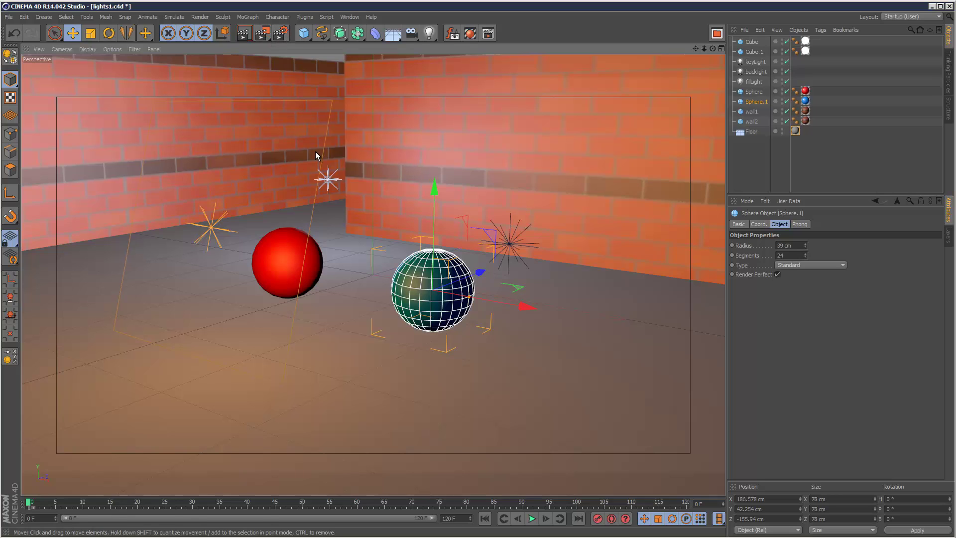
- Start the interactive render region and set the shadows of the backlight and keyLight to None
key("alt+r")
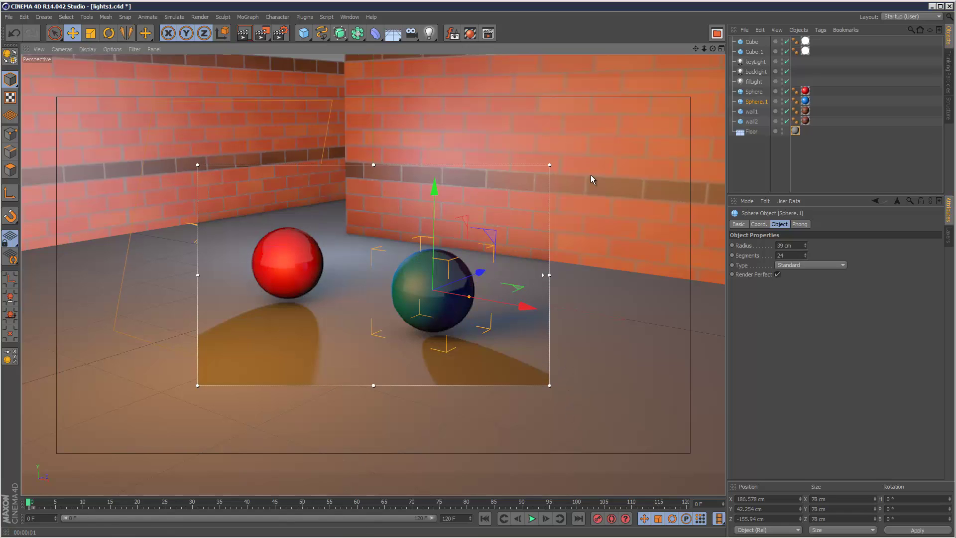
left_click(756, 72)
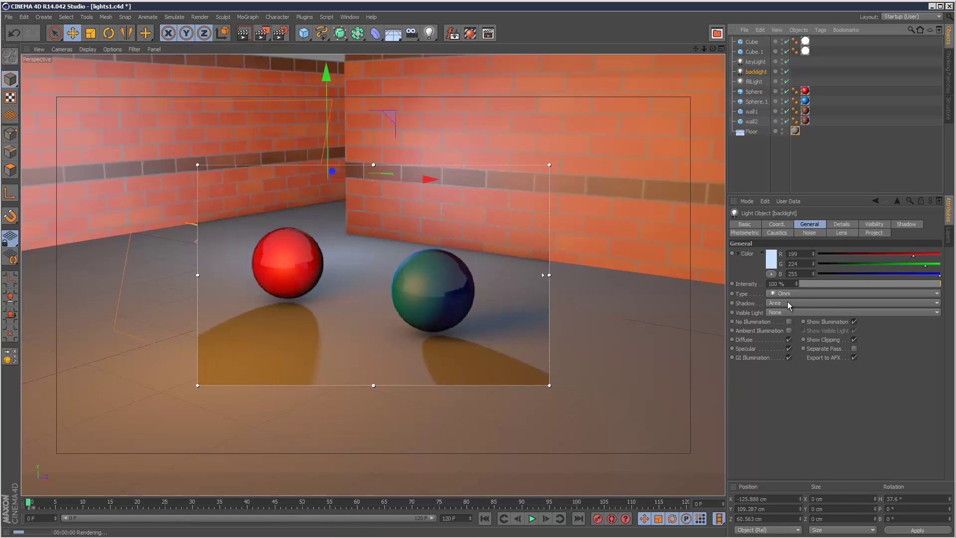
left_click(789, 303)
left_click(790, 304)
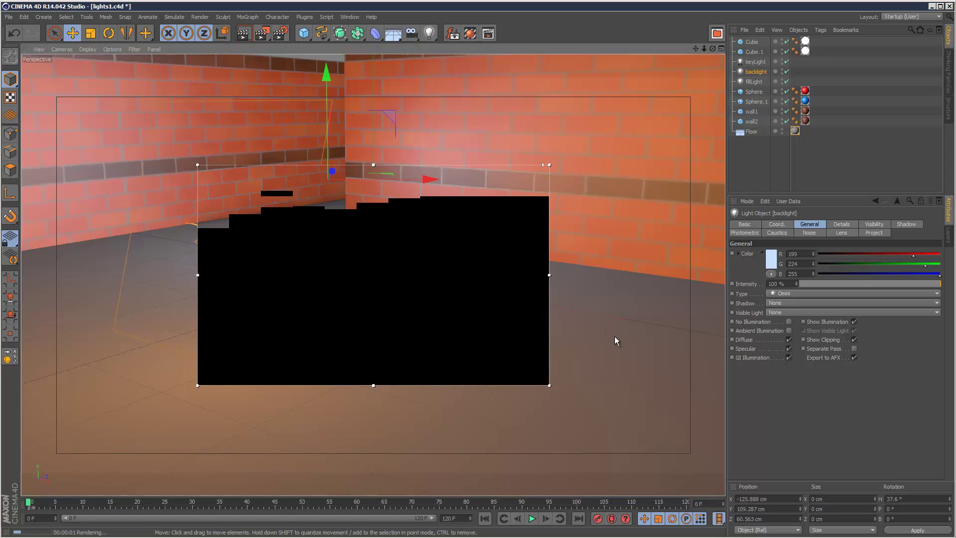
left_click(757, 62)
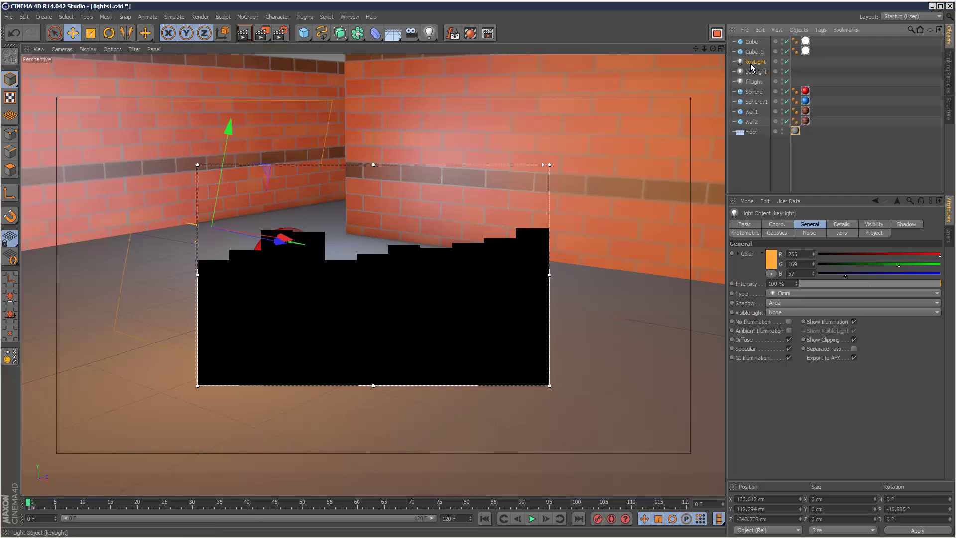
left_click(784, 304)
left_click(782, 304)
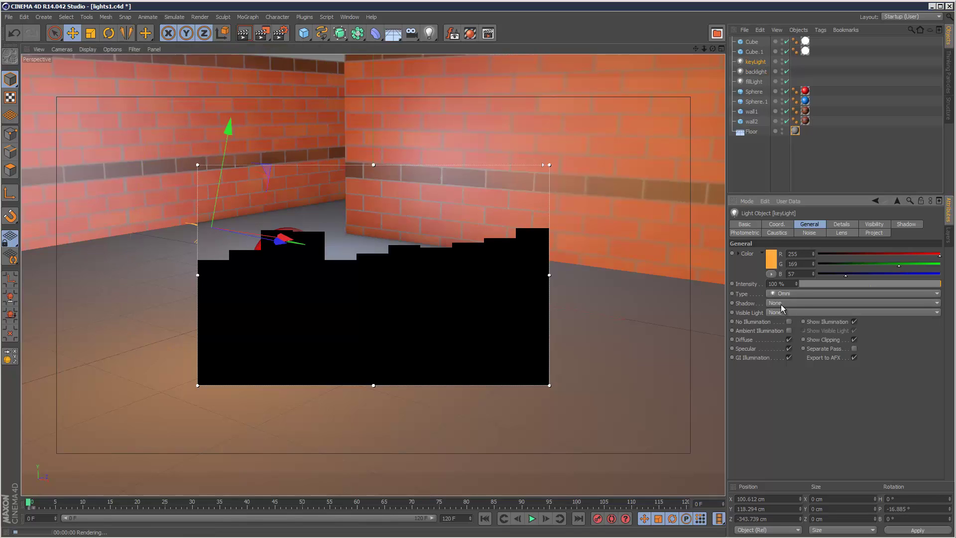
left_click(779, 159)
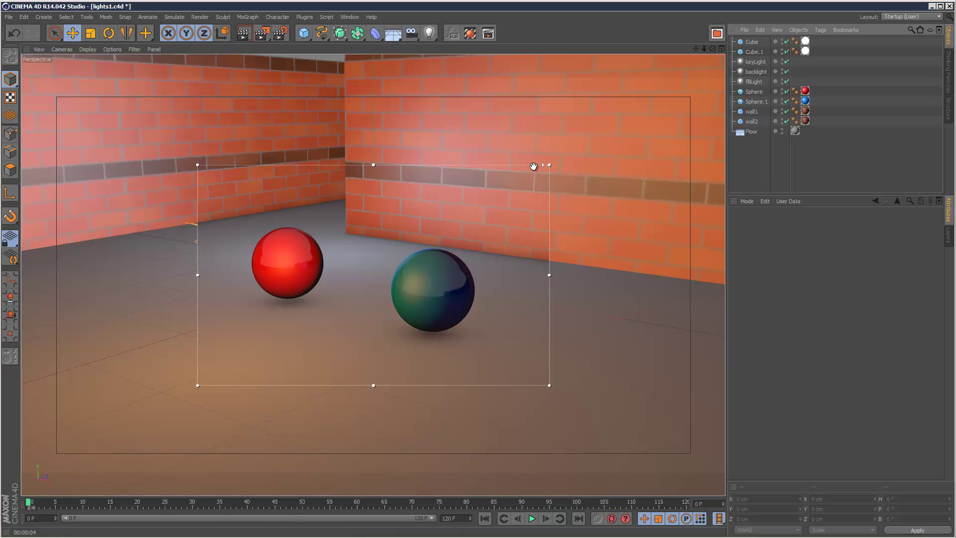
- Shift the render region toward the red sphere's side and reopen the render settings clear of the spheres
left_click_drag(532, 165, 464, 155)
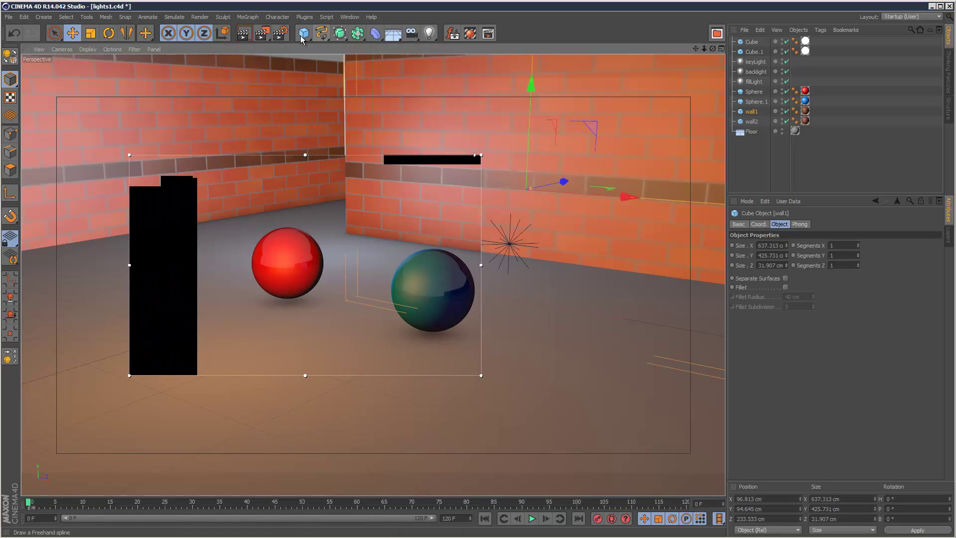
left_click(281, 34)
left_click_drag(336, 161, 657, 170)
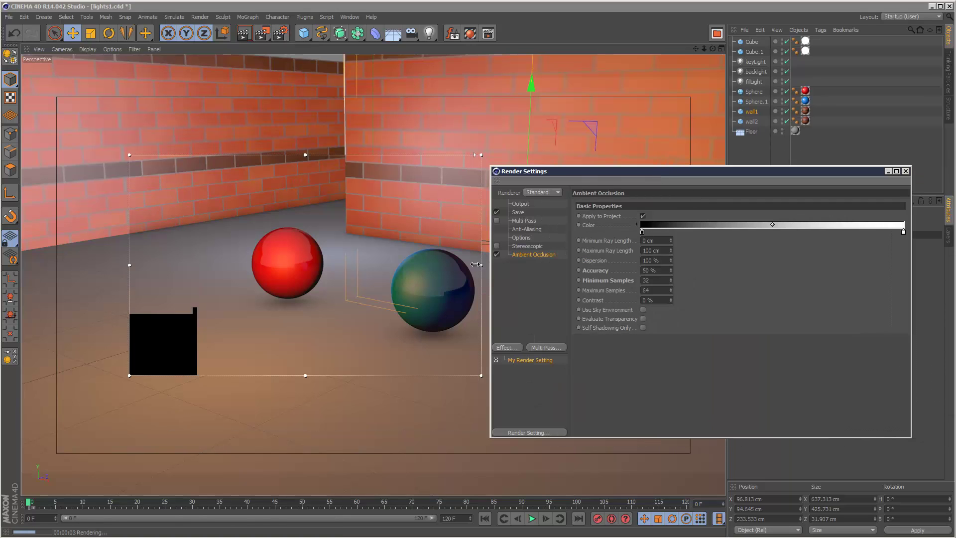
left_click(551, 319)
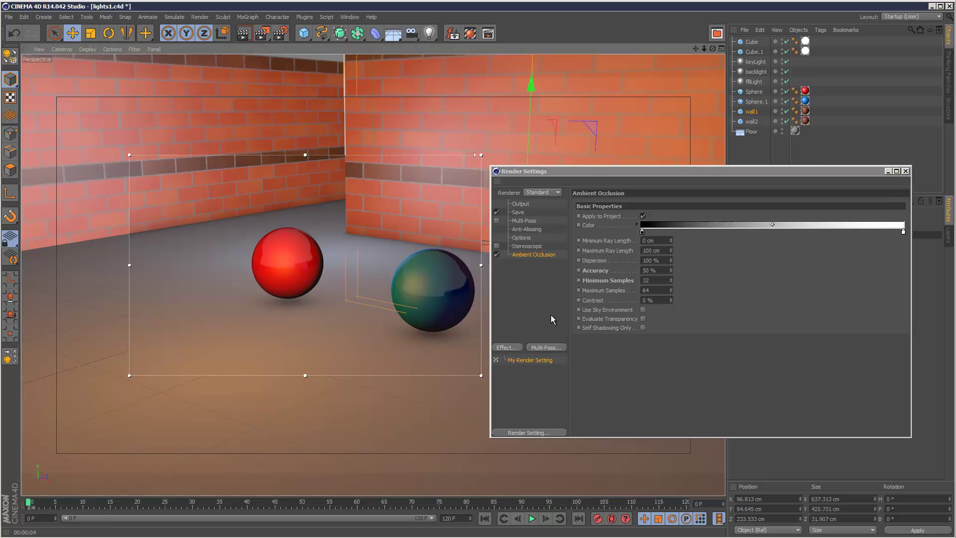
- Set the Ambient Occlusion maximum ray length to 500 cm and update the render preview
double_click(665, 251)
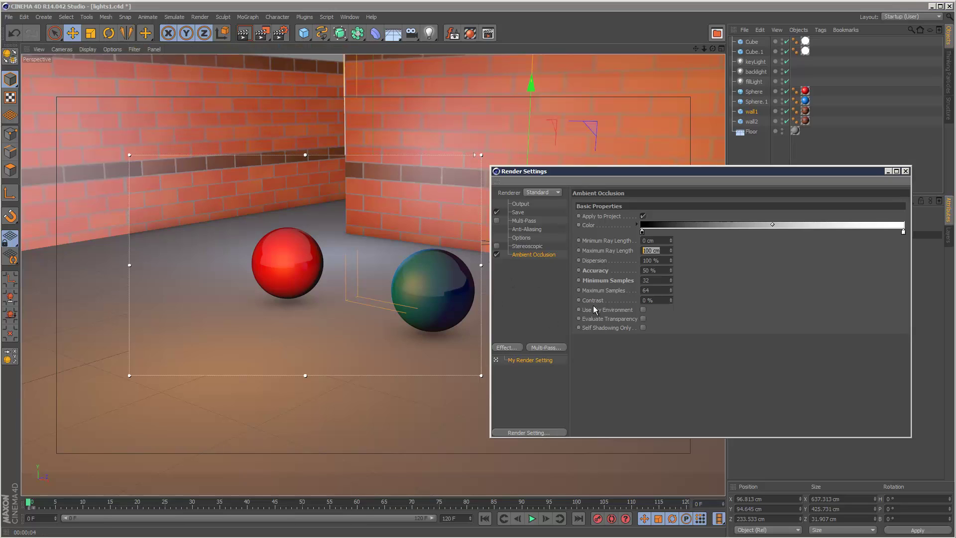
type("500")
key("shift+Tab")
key("ctrl+r")
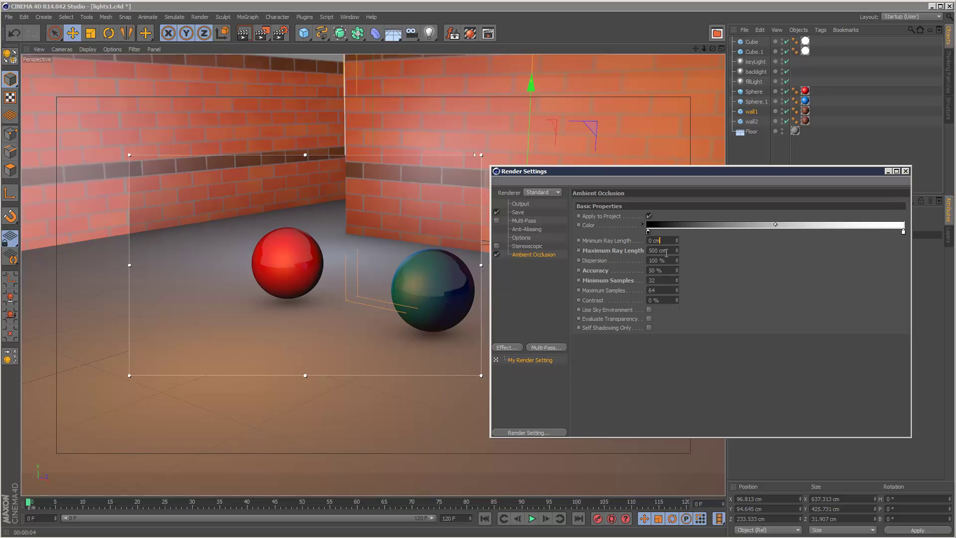
- Try an Ambient Occlusion maximum ray length of 1000 cm and return it to 500 cm
left_click_drag(653, 250, 633, 250)
type("10")
left_click(664, 261)
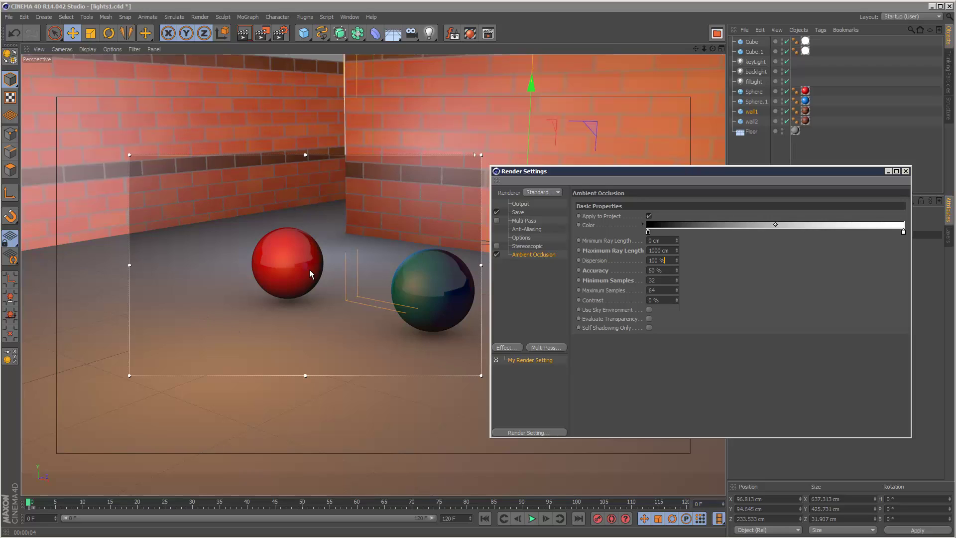
double_click(672, 250)
type("500")
key("shift+Tab")
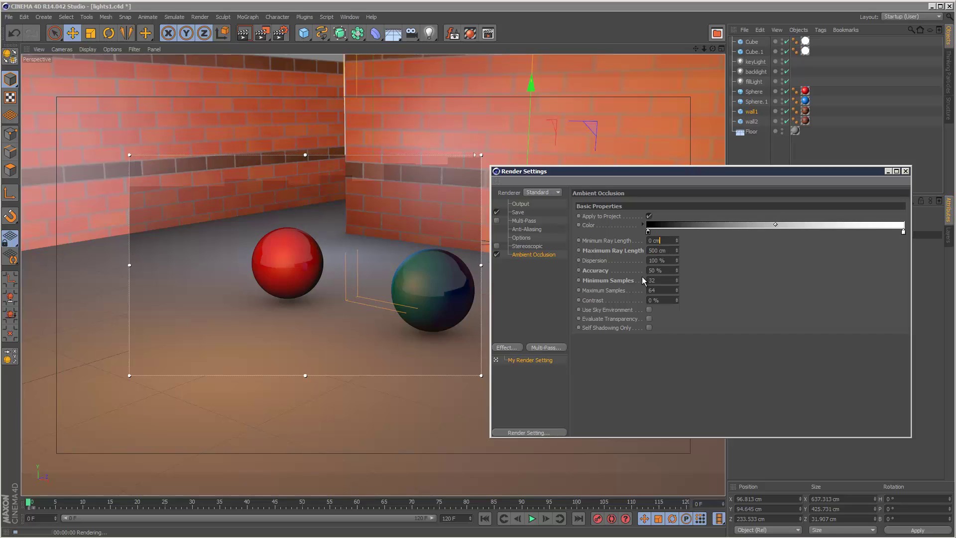
- Try Ambient Occlusion dispersion values of 1 % and 80 % in the render preview
left_click(656, 261)
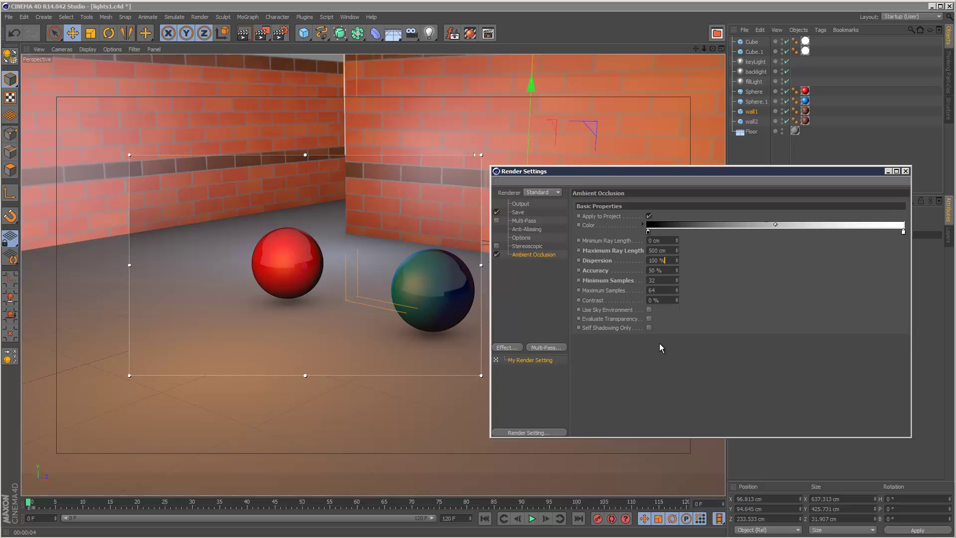
key("ctrl+a")
key("Tab")
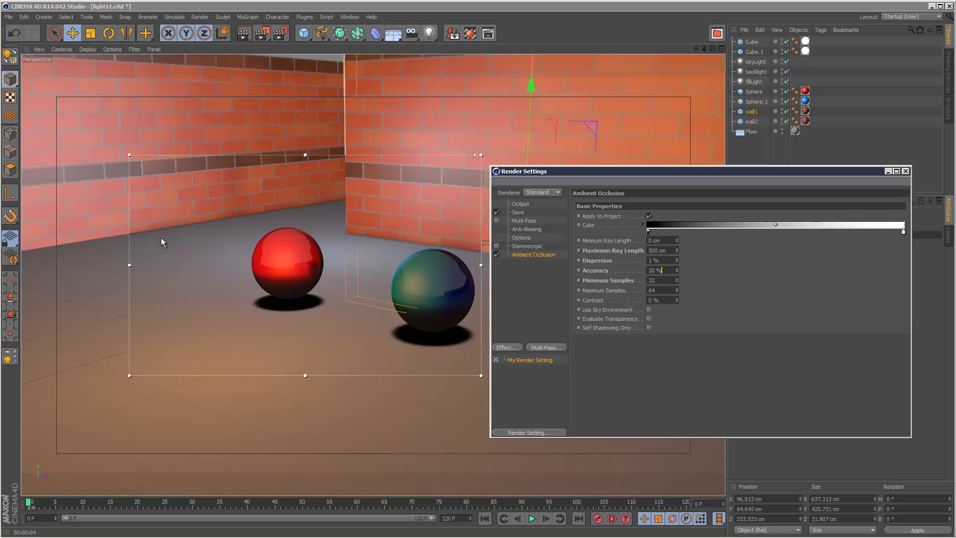
double_click(654, 260)
type("80")
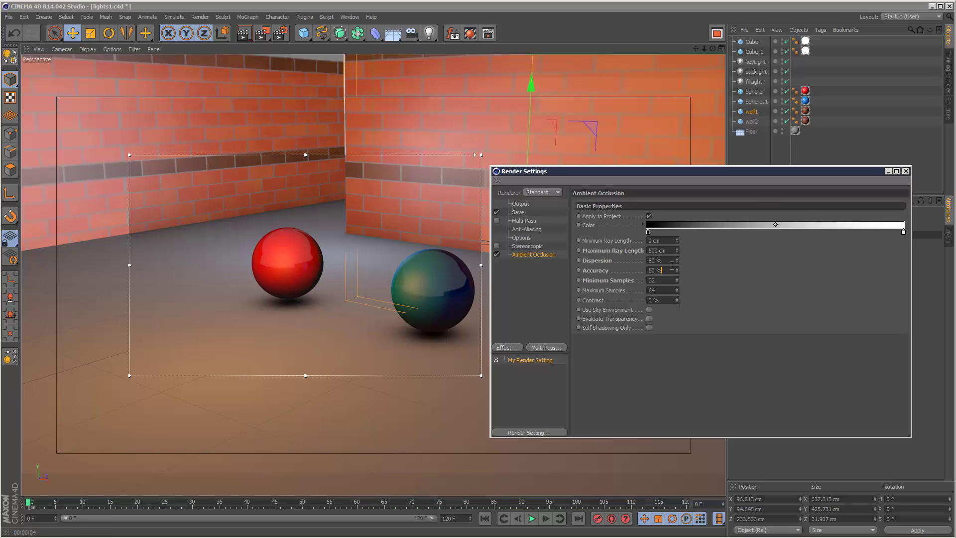
- Set the Ambient Occlusion dispersion to 90 %
key("shift+Tab")
type("90")
key("Tab")
- Try a bright blue (R 36, G 65, B 228) for the black end of the Ambient Occlusion color gradient
left_click(648, 233)
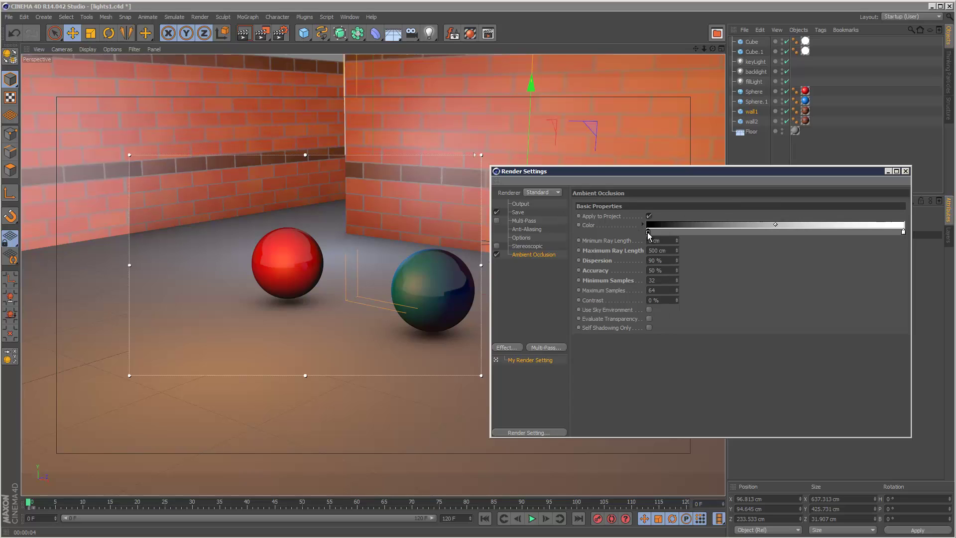
double_click(648, 232)
left_click(684, 174)
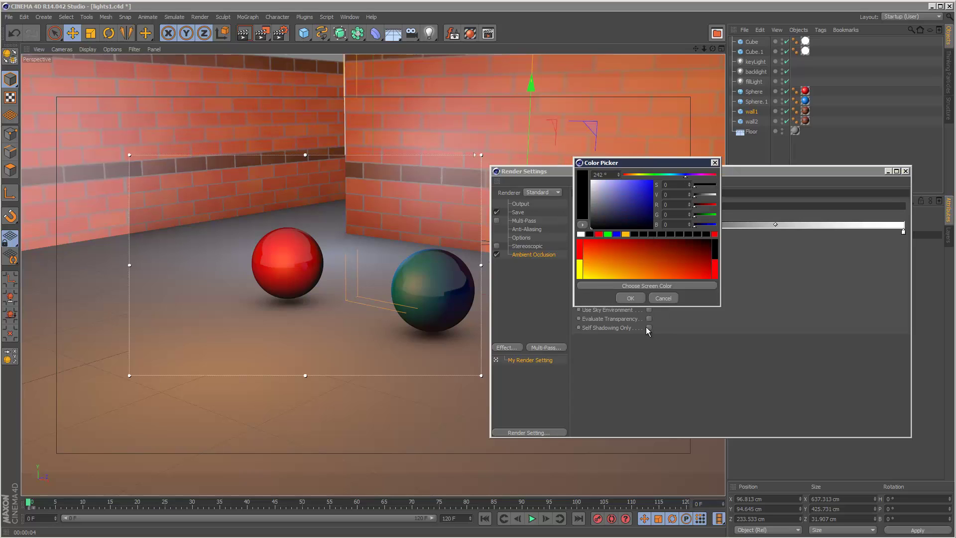
left_click(630, 298)
double_click(649, 233)
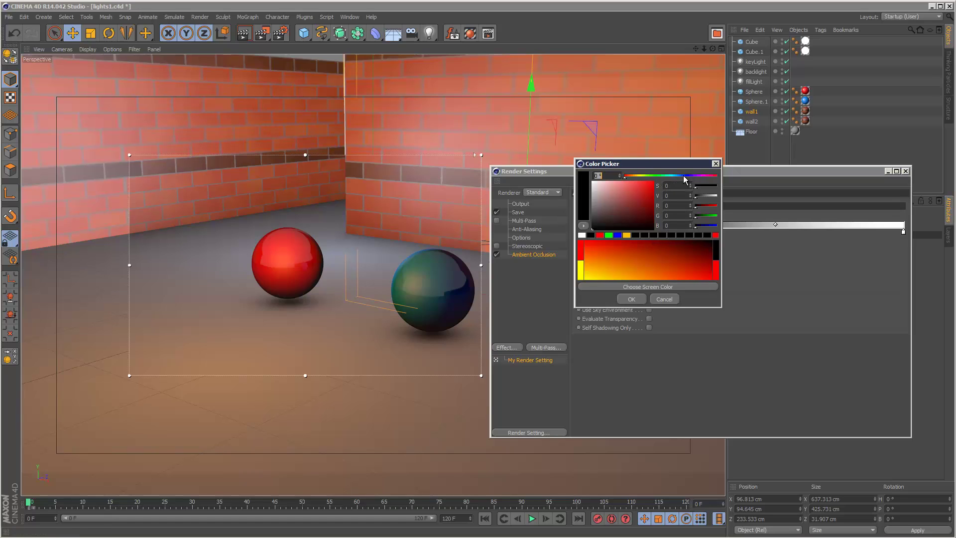
left_click(684, 175)
left_click(631, 298)
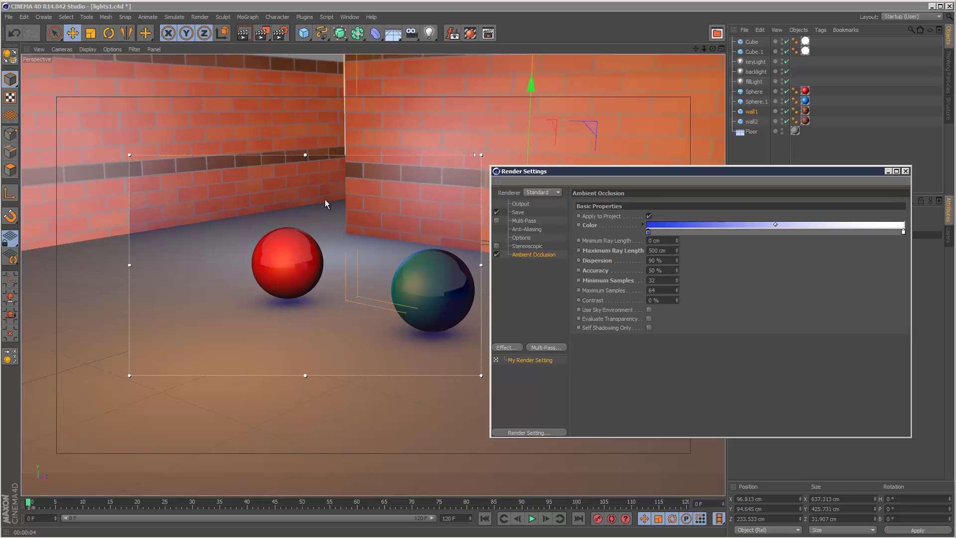
- Sample the brick wall's red (R 174, G 84, B 66) from the screen for the gradient's blue end and update the render preview
double_click(649, 231)
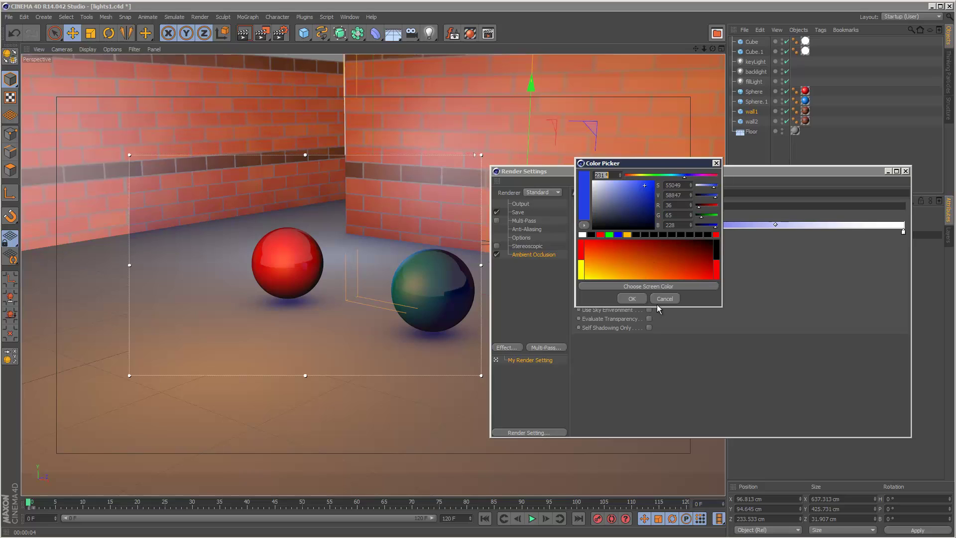
left_click(655, 286)
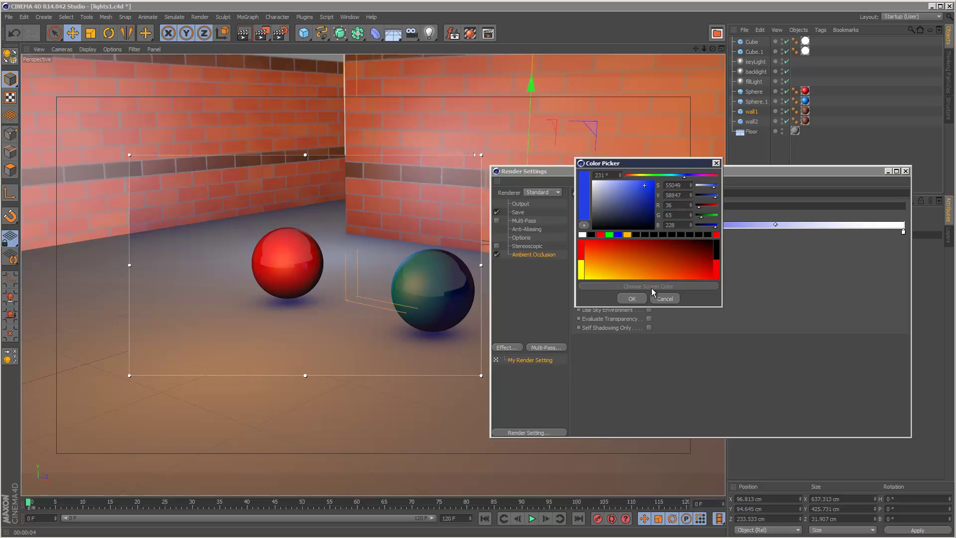
left_click(382, 202)
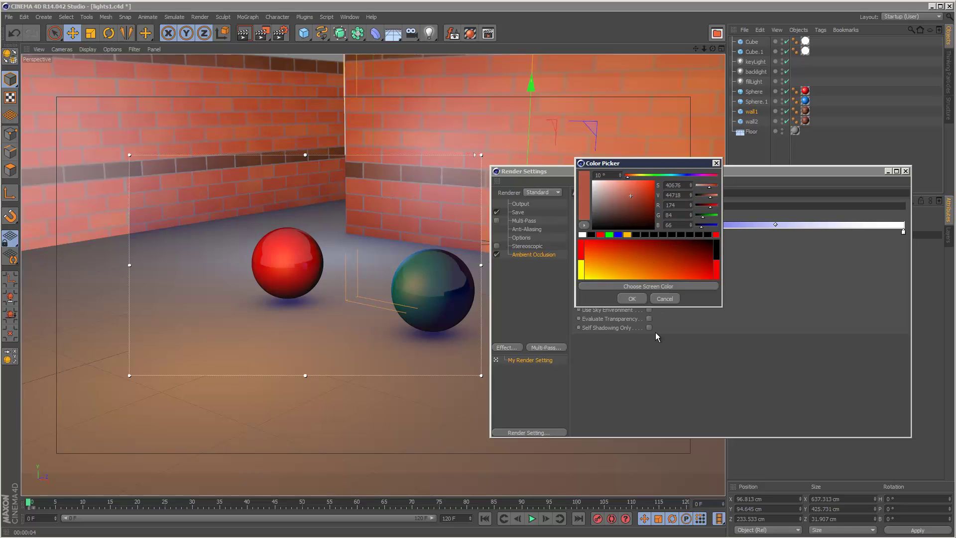
left_click(637, 299)
key("ctrl+r")
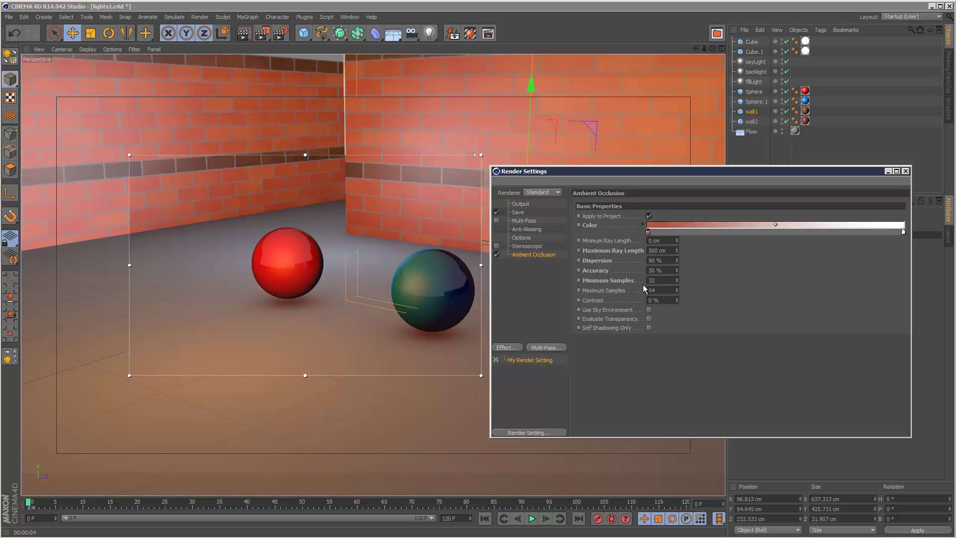
- Darken the sampled brick red in the Ambient Occlusion color gradient to a deep reddish brown
double_click(648, 232)
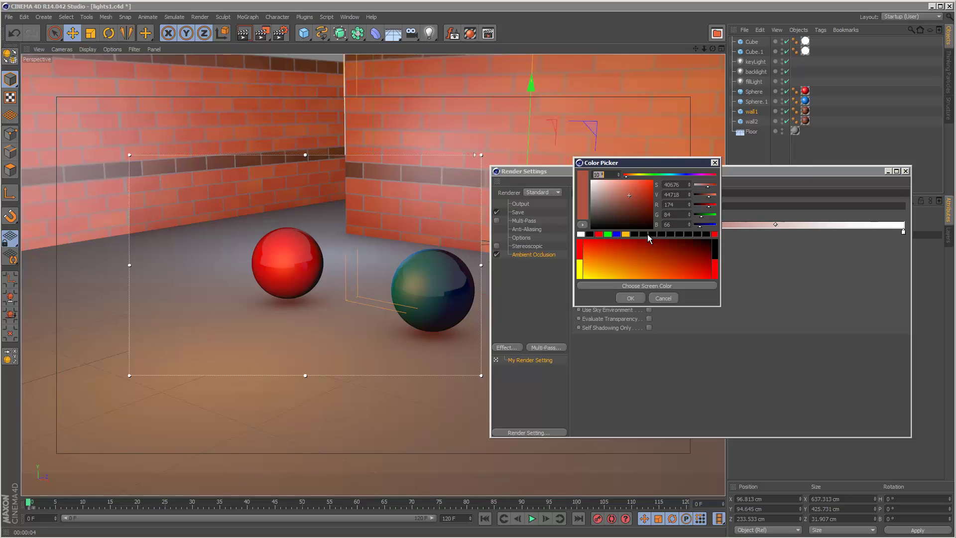
left_click(624, 211)
left_click(630, 298)
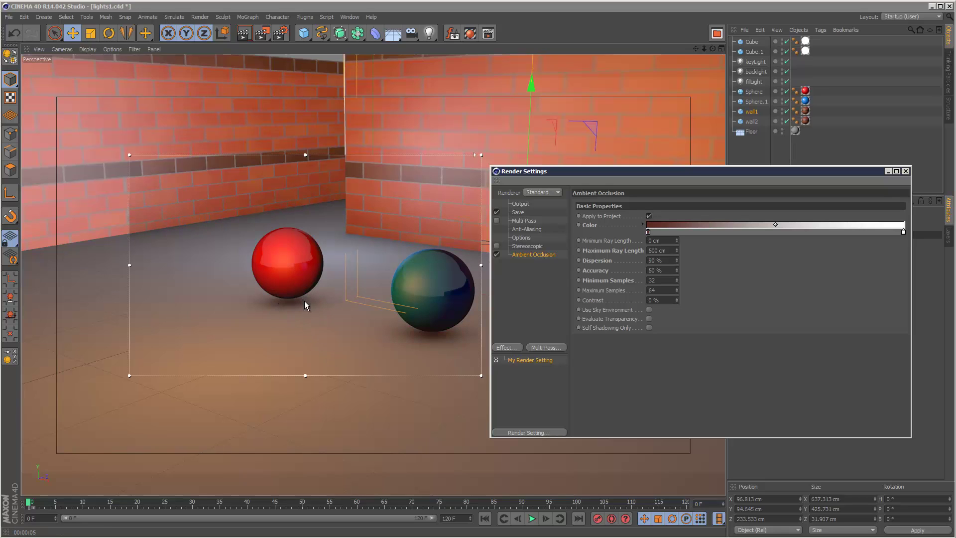
- Set the Ambient Occlusion accuracy to 100 % and the maximum samples to 500
left_click(668, 280)
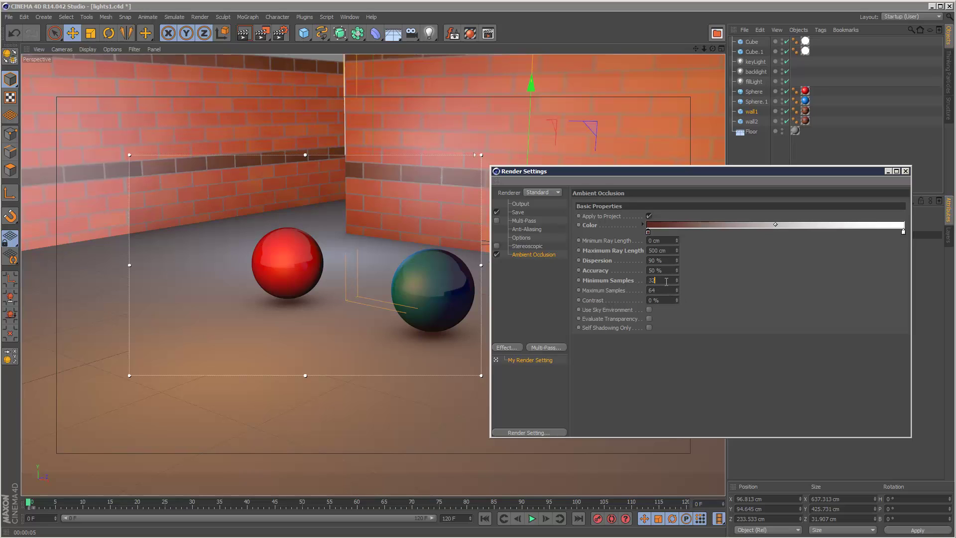
key("shift+Tab")
type("100")
left_click(671, 282)
key("Tab")
type("500")
key("shift+Tab")
left_click(661, 293)
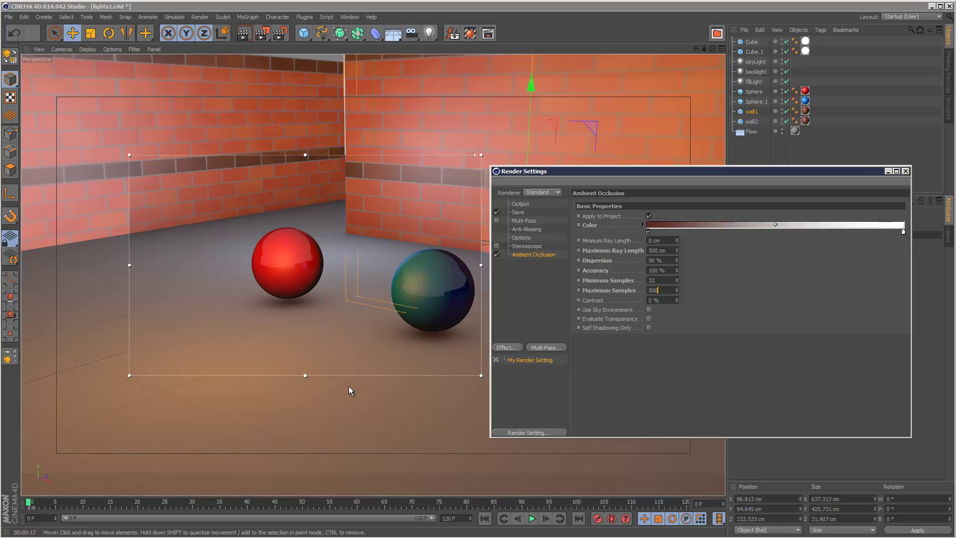
left_click(592, 225)
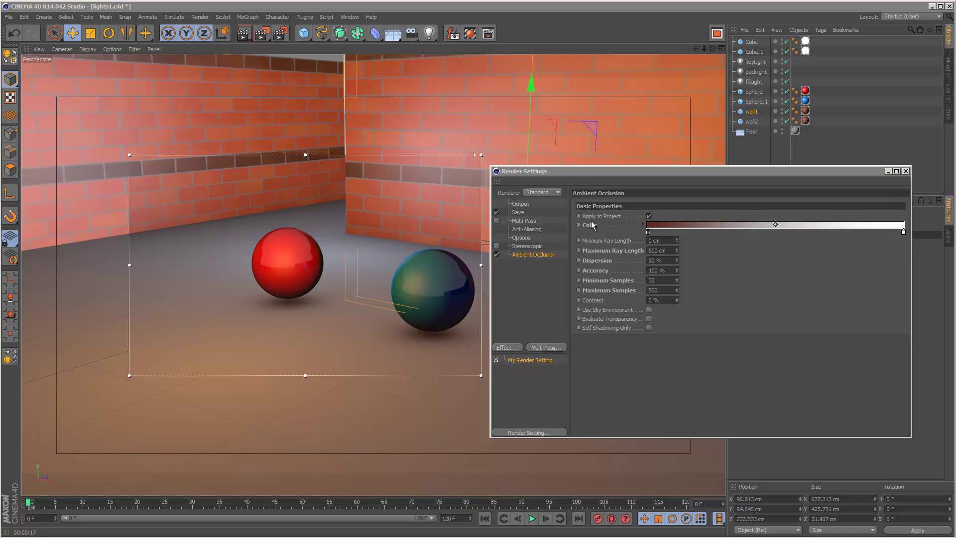